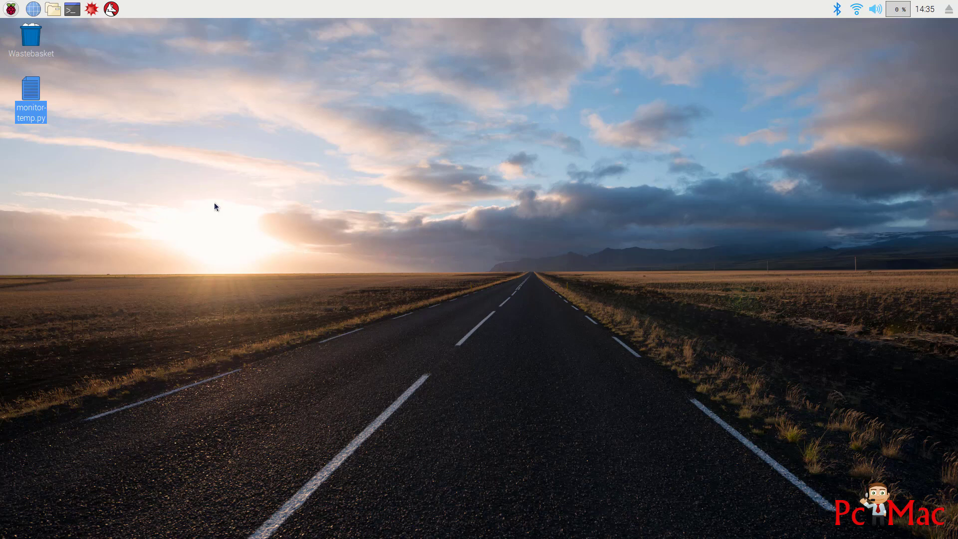
# Bring up the context menu for monitor-temp.py on the desktop
pyautogui.rightClick(31, 90)
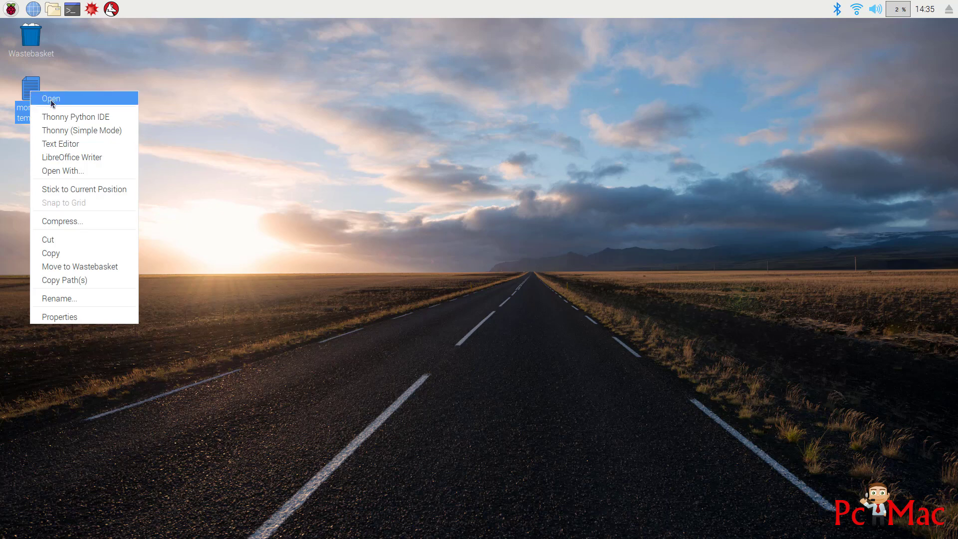
# Open monitor-temp.py in Text Editor, review it, then close the window
pyautogui.click(64, 144)
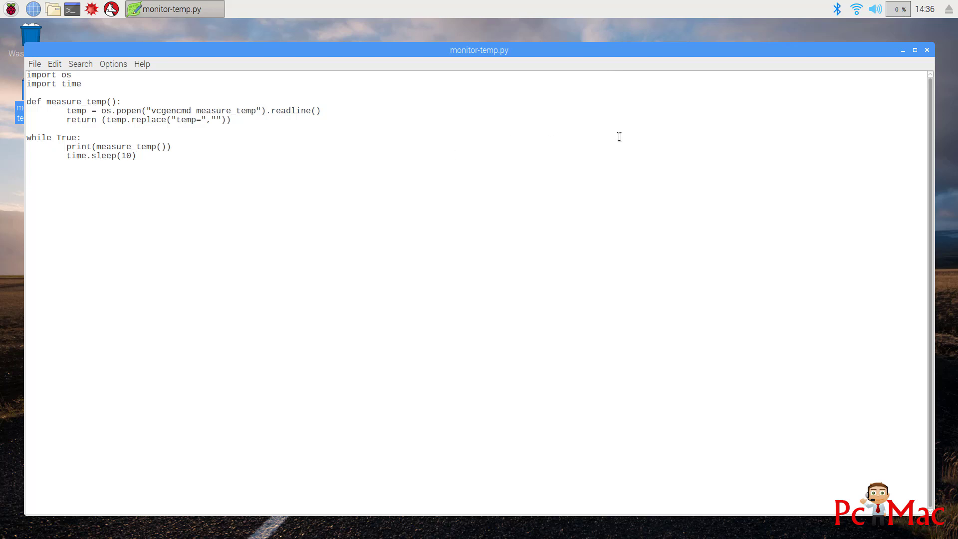
pyautogui.click(929, 51)
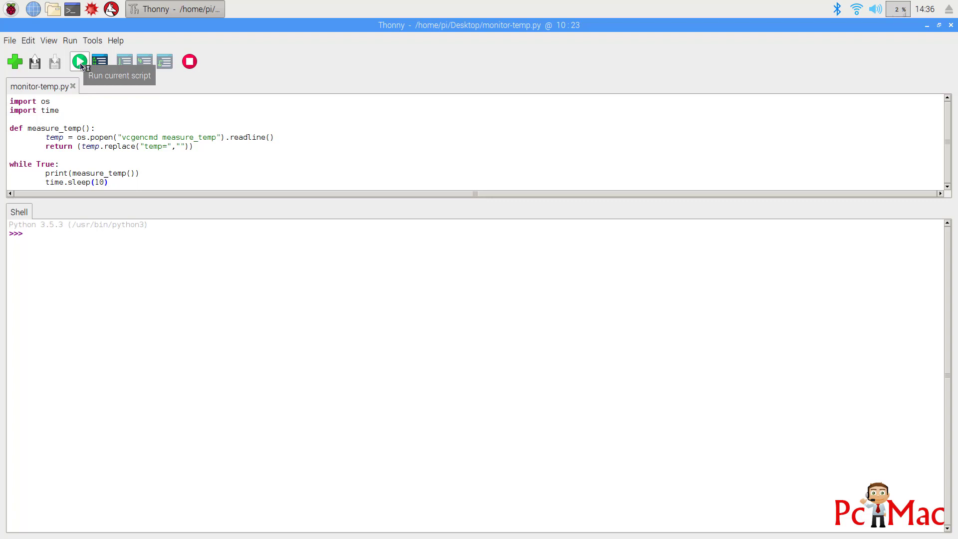
# Click the top-left taskbar icon to launch the web browser
pyautogui.click(34, 10)
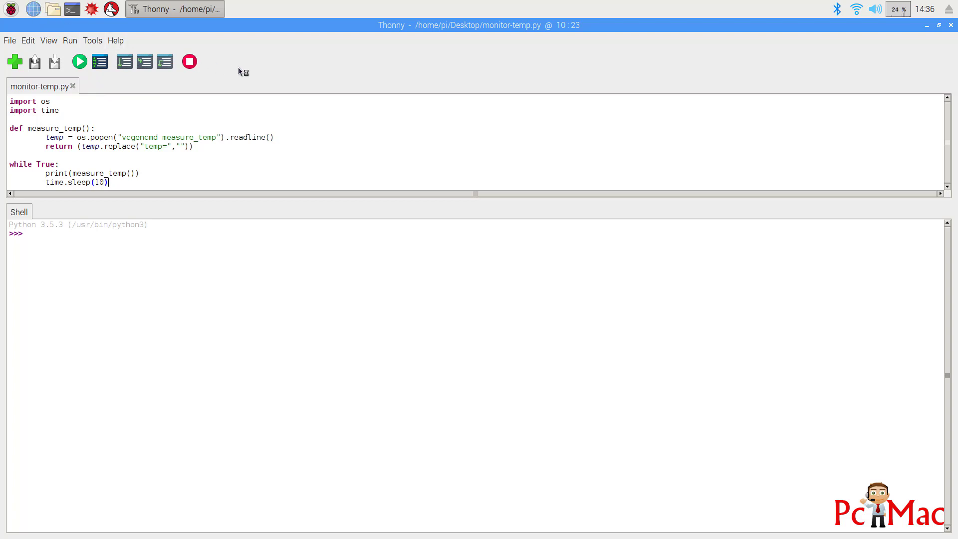
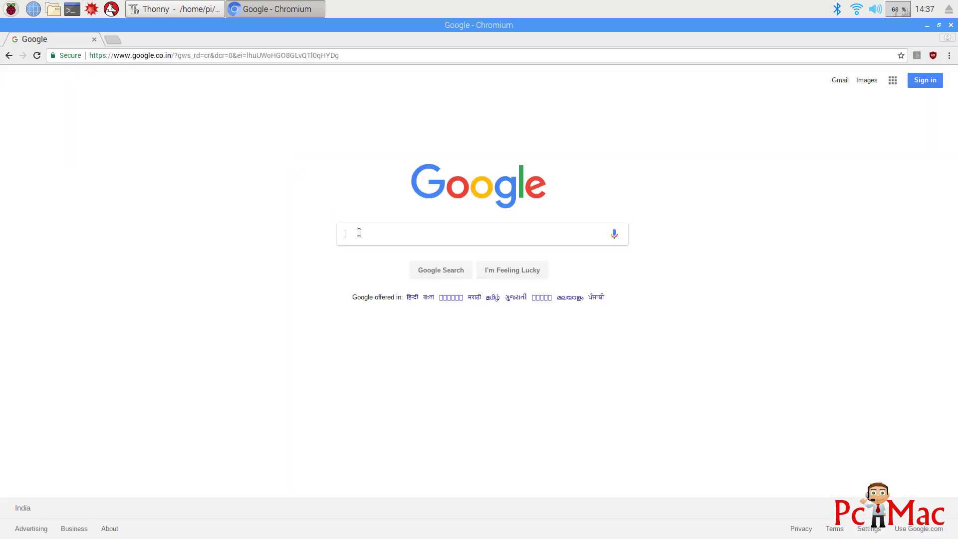
pyautogui.write('tempratur')
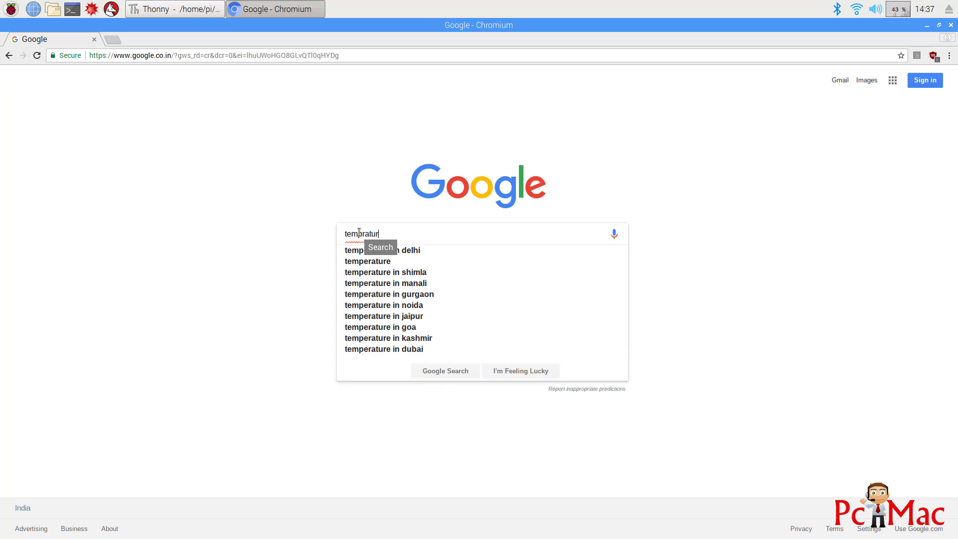
pyautogui.write('e in delhi')
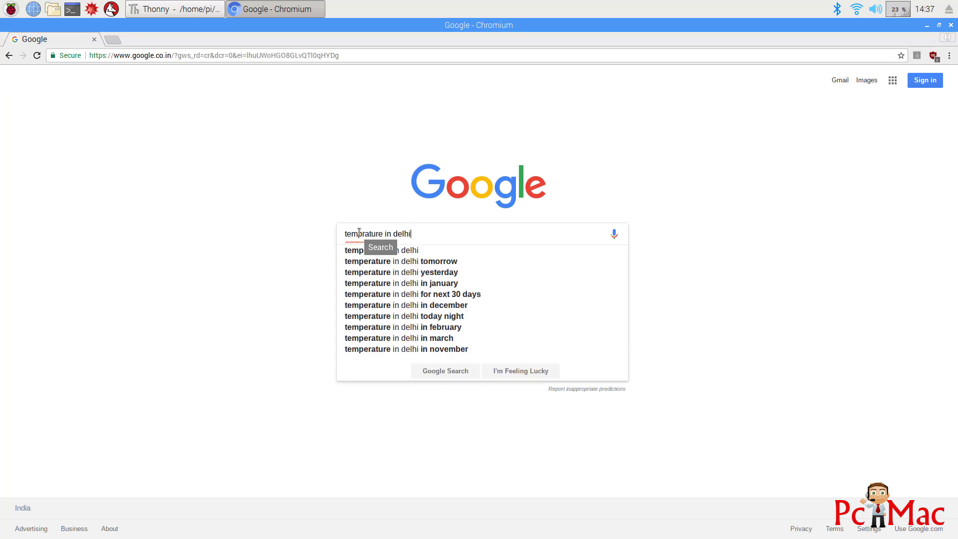
# Search Google for 'temprature in delhi' (22°C), then minimize Chromium to reveal Thonny
pyautogui.press('Return')
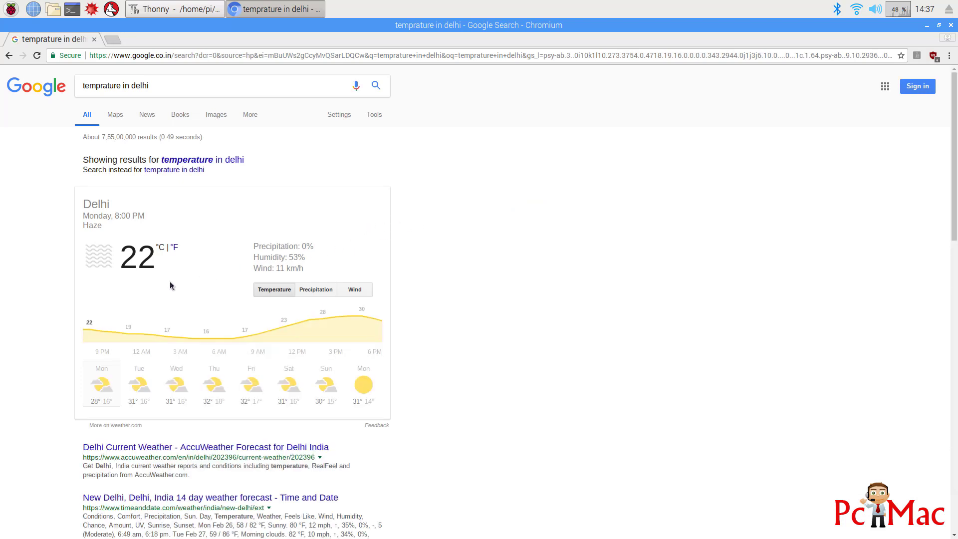
pyautogui.click(927, 27)
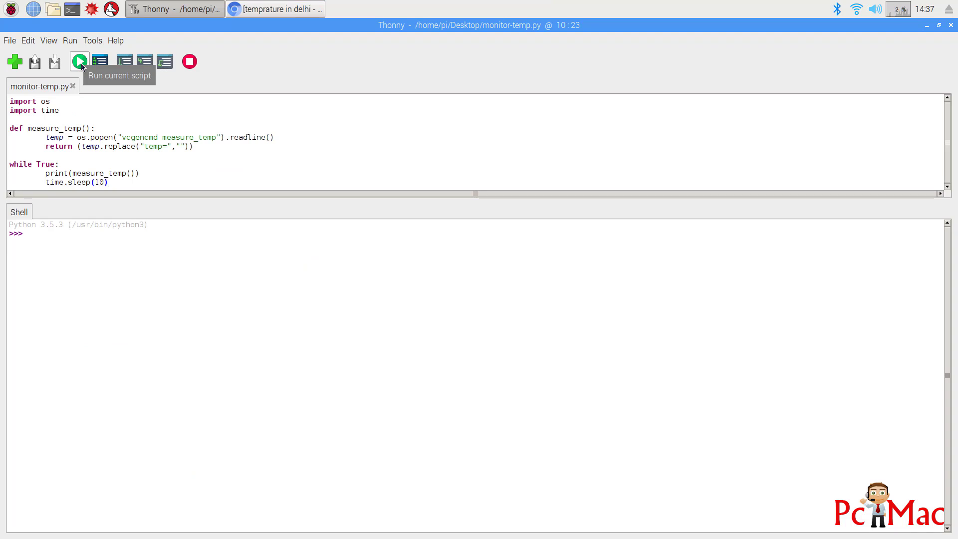
# Run monitor-temp.py so the Shell prints CPU temperatures every 10 seconds
pyautogui.click(80, 63)
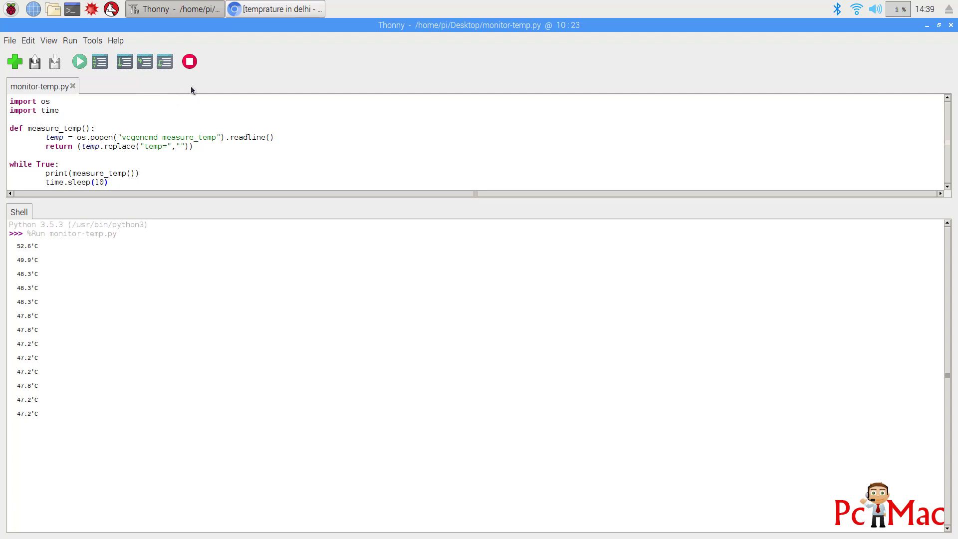
# Interrupt the script, select the Shell readings down to 47.2'C, and minimize Thonny
pyautogui.click(190, 66)
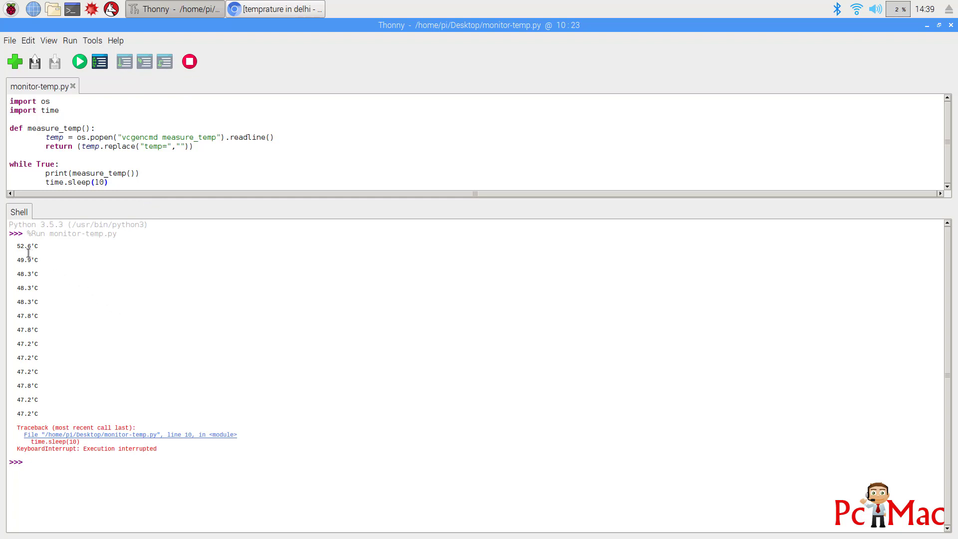
pyautogui.moveTo(10, 225)
pyautogui.mouseDown()
pyautogui.moveTo(74, 386)
pyautogui.moveTo(133, 414)
pyautogui.mouseUp()
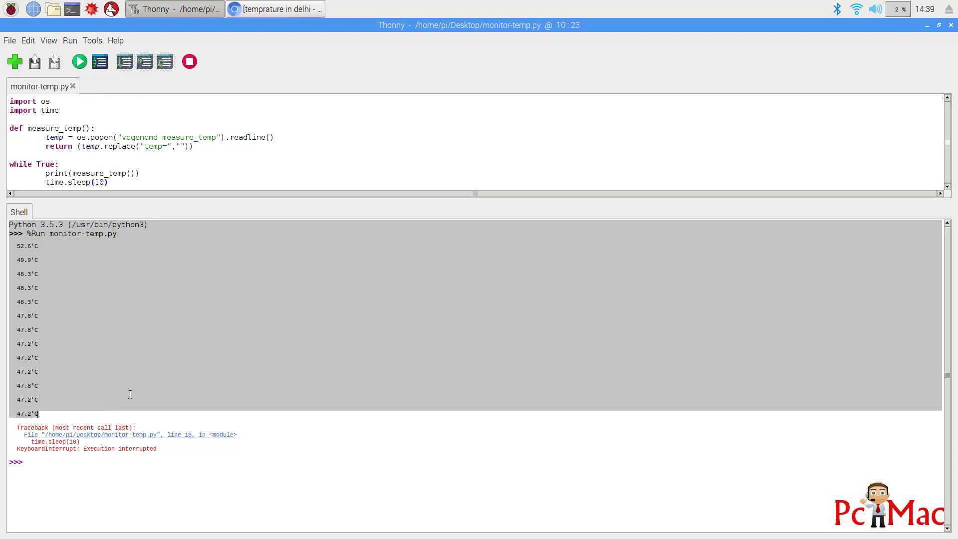
pyautogui.click(926, 27)
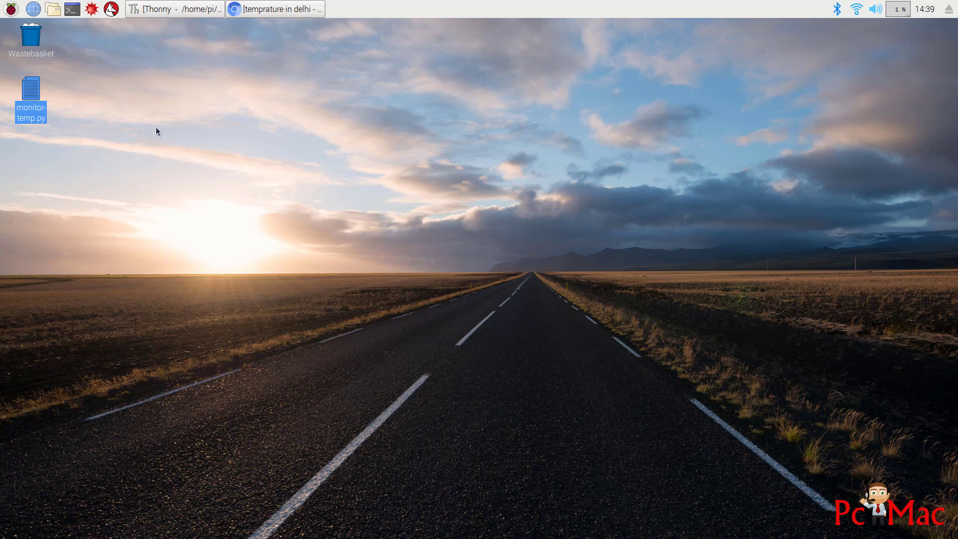
# Launch LibreOffice Writer from the applications menu and discard the old recovery data
pyautogui.click(11, 9)
pyautogui.moveTo(34, 47)
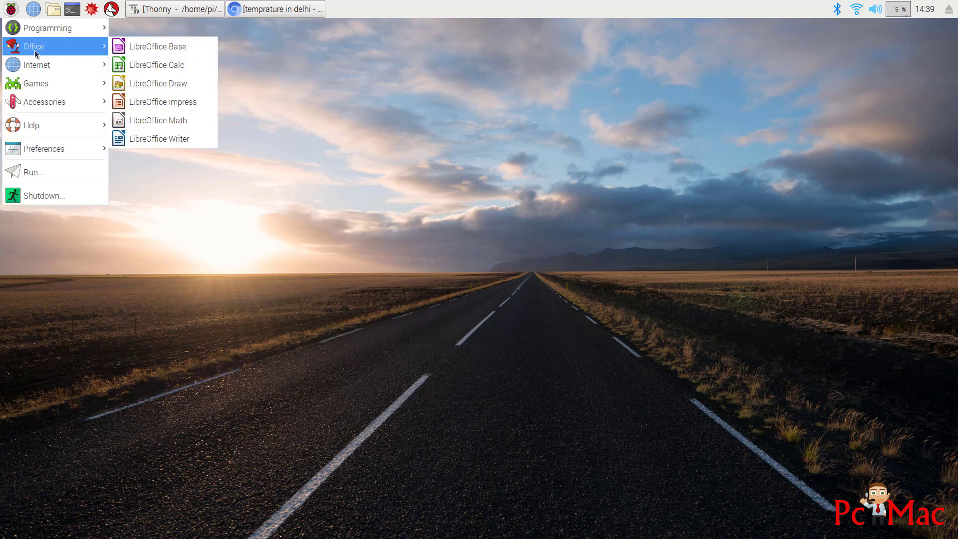
pyautogui.click(180, 137)
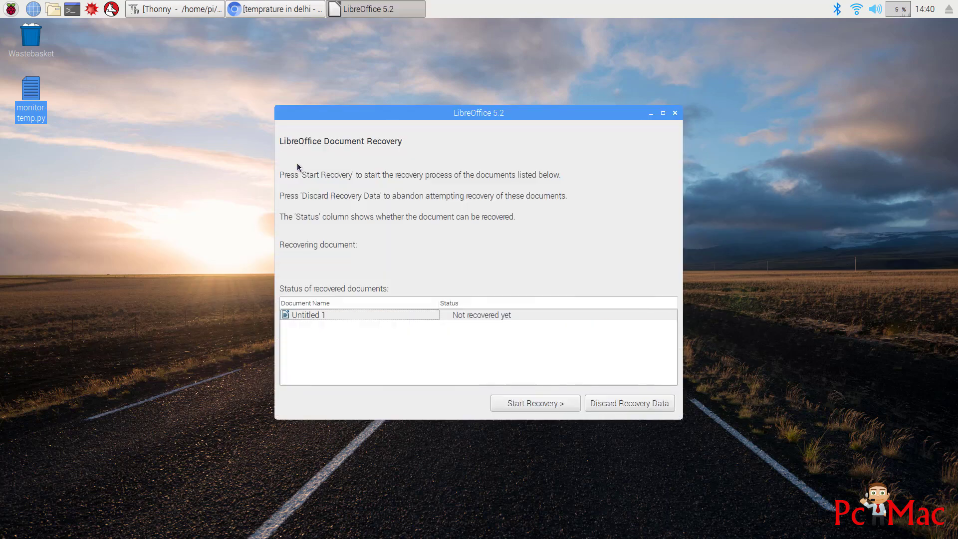
pyautogui.click(618, 404)
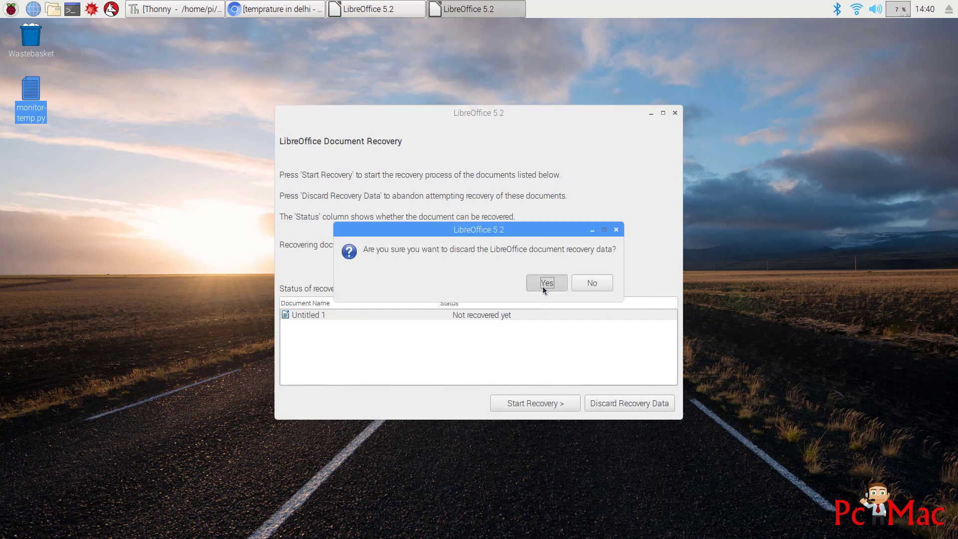
pyautogui.click(543, 284)
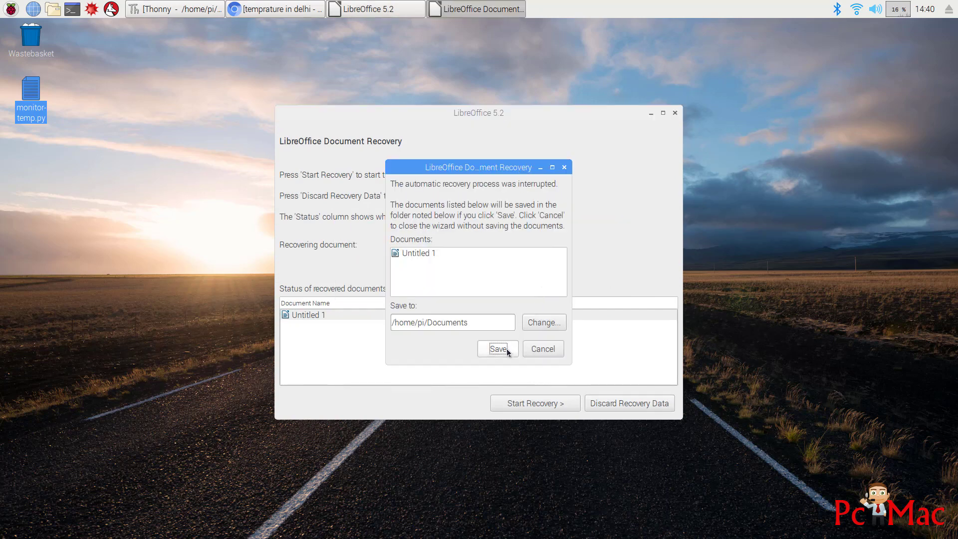
pyautogui.click(500, 349)
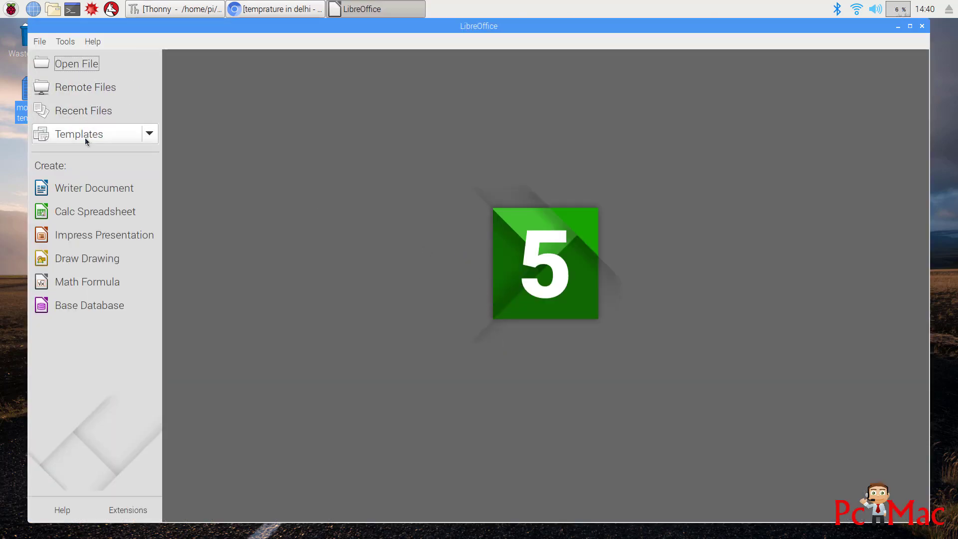
# Create a new blank Writer document and paste the temperature readings into it
pyautogui.click(87, 191)
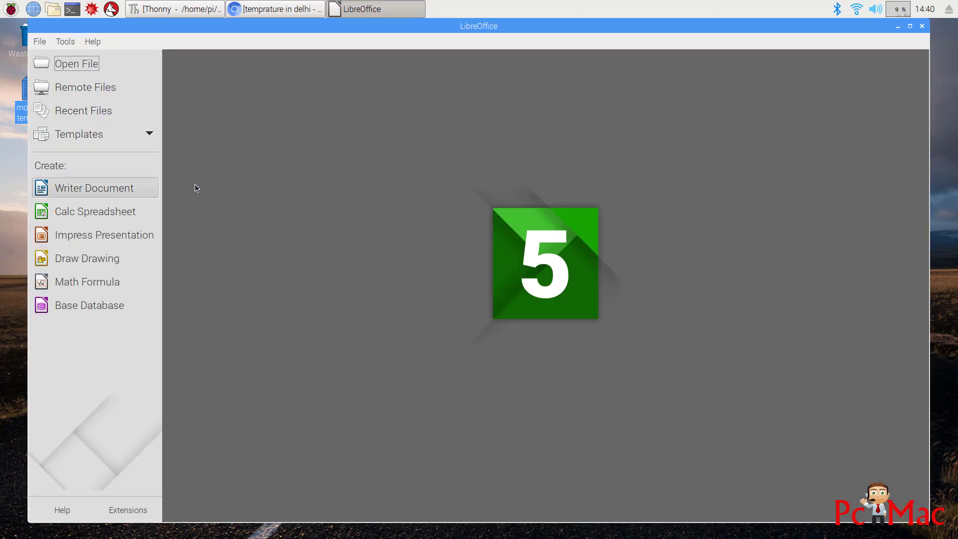
pyautogui.click(120, 189)
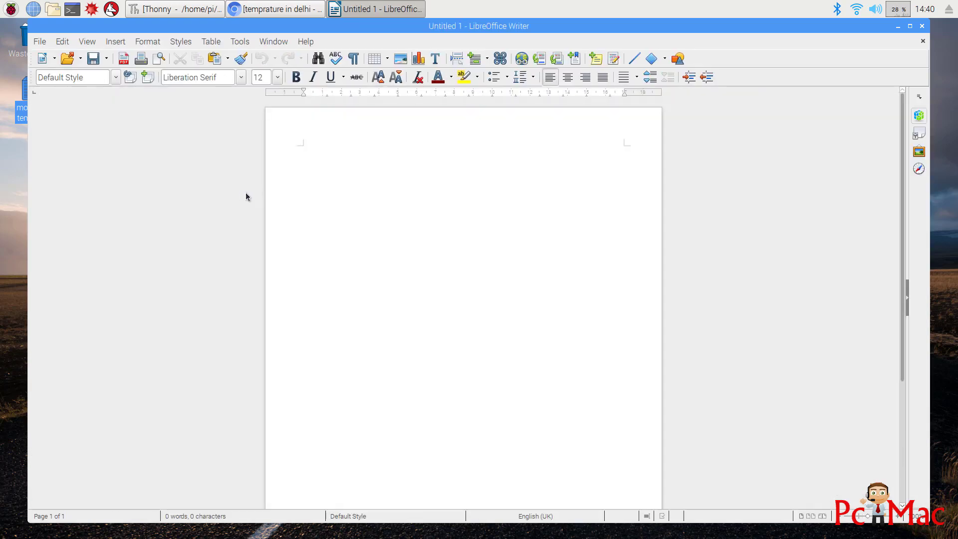
pyautogui.write("Python 3.5.3 (/usr/bin/python3) >>> %Run monitor-temp.py 52.6'C  49.9'C  48.3'C  48.3'C  48.3'C  47.8'C  47.8'C  47.2'C  47.2'C  47.2'C  47.8'C  47.2'C  47.2'C")
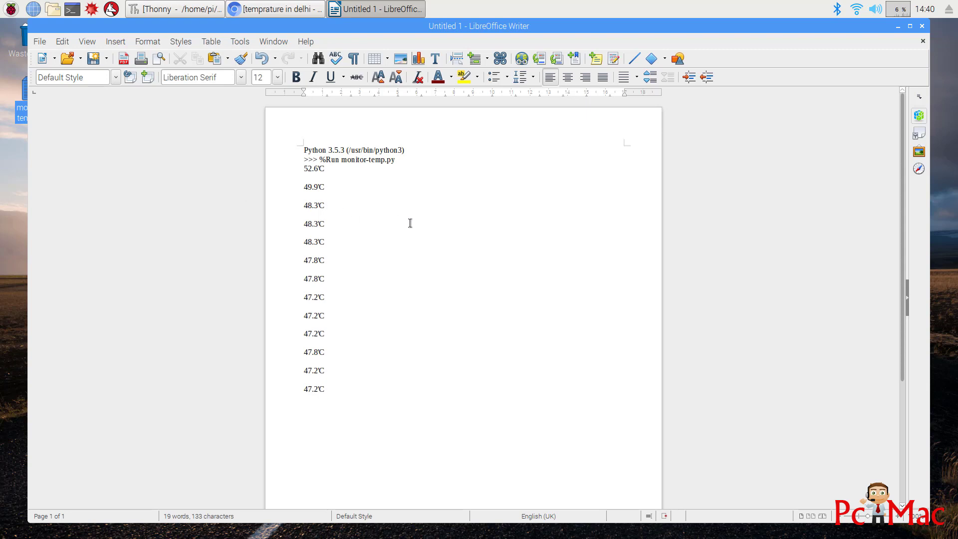
# Add the heading 'Raspberry Pi 3 Temprature Readings' above 'Python 3.5.3', then a blank line
pyautogui.click(304, 151)
pyautogui.press('Return')
pyautogui.press('Up')
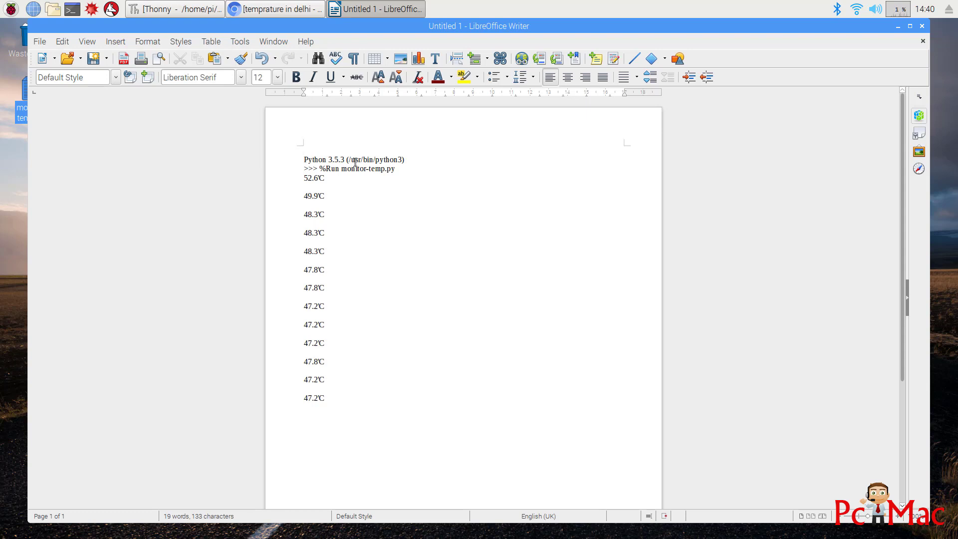
pyautogui.write('Raspb')
pyautogui.write('erry P')
pyautogui.write('i 3')
pyautogui.write(' Temprat')
pyautogui.write('ure Readings')
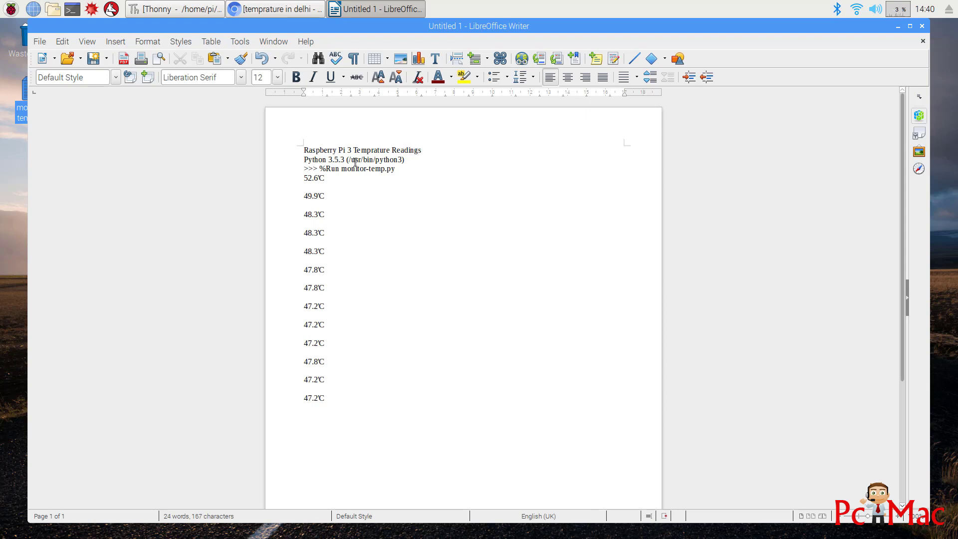
pyautogui.press('Return')
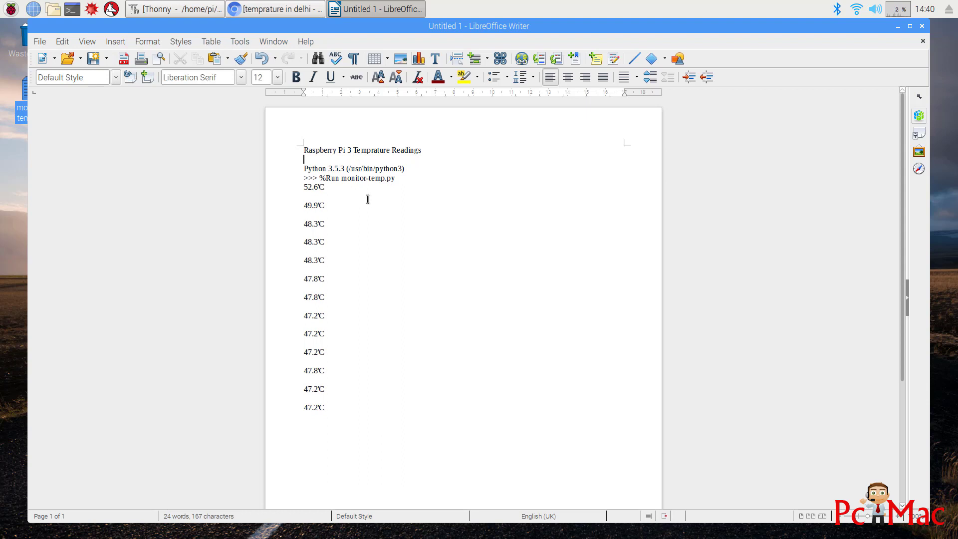
# Save the document to the Desktop as Rasp-1.odt and close Writer
pyautogui.click(40, 42)
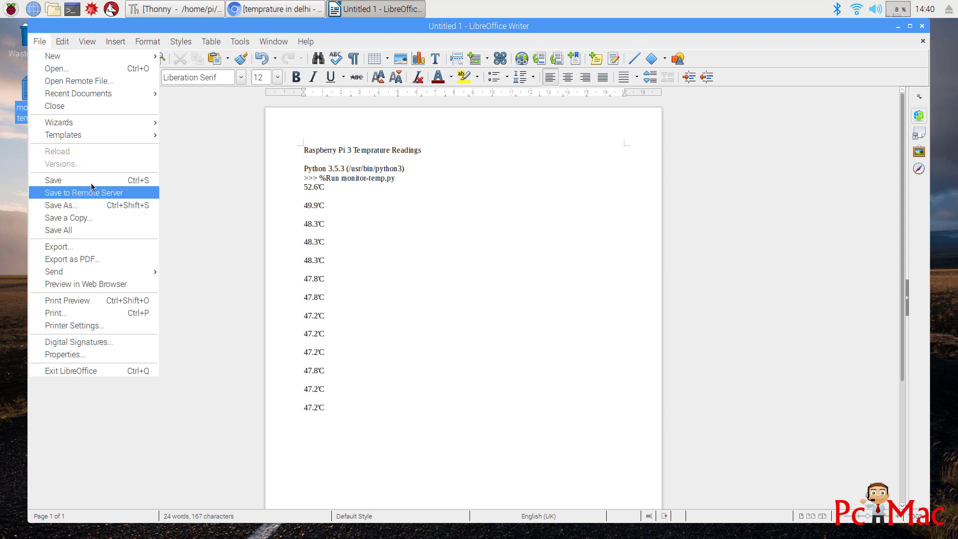
pyautogui.click(84, 205)
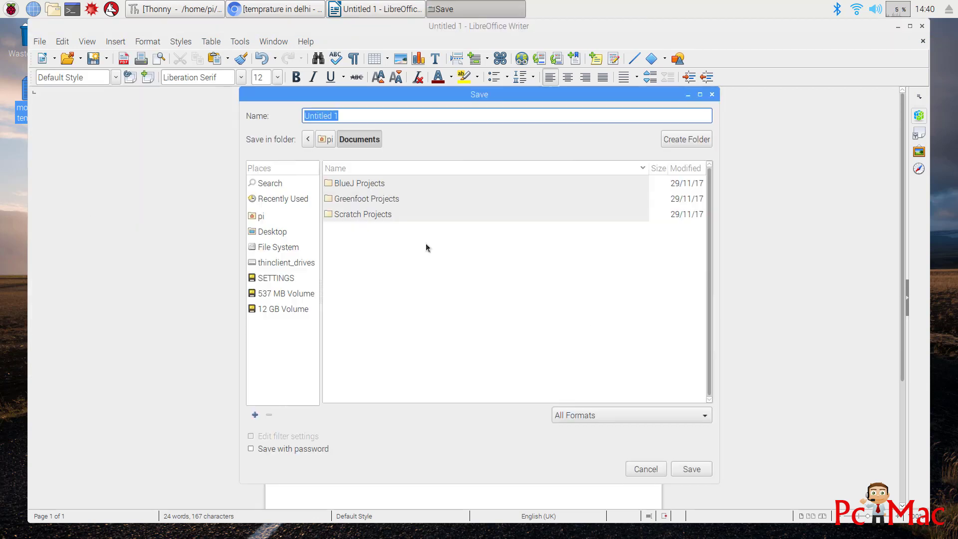
pyautogui.click(270, 231)
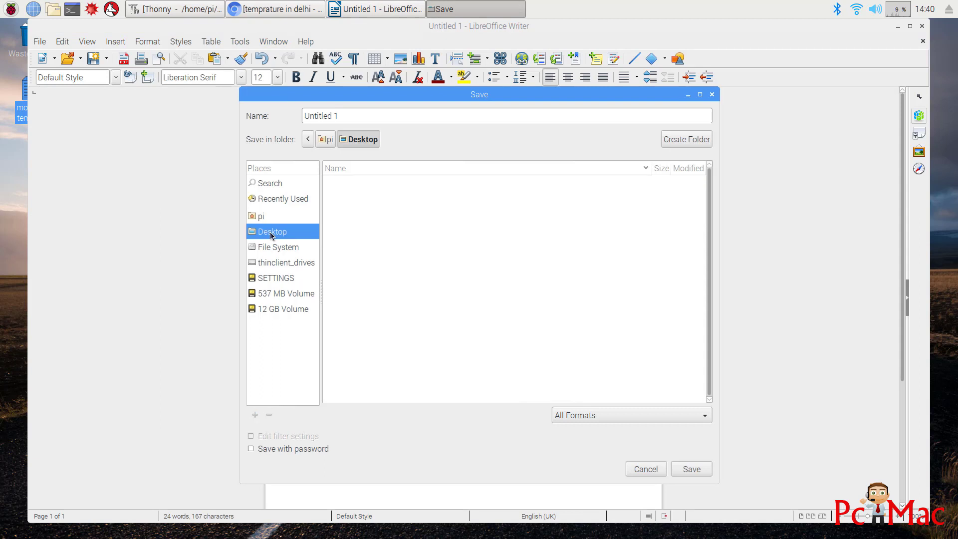
pyautogui.click(374, 114)
pyautogui.doubleClick(374, 115)
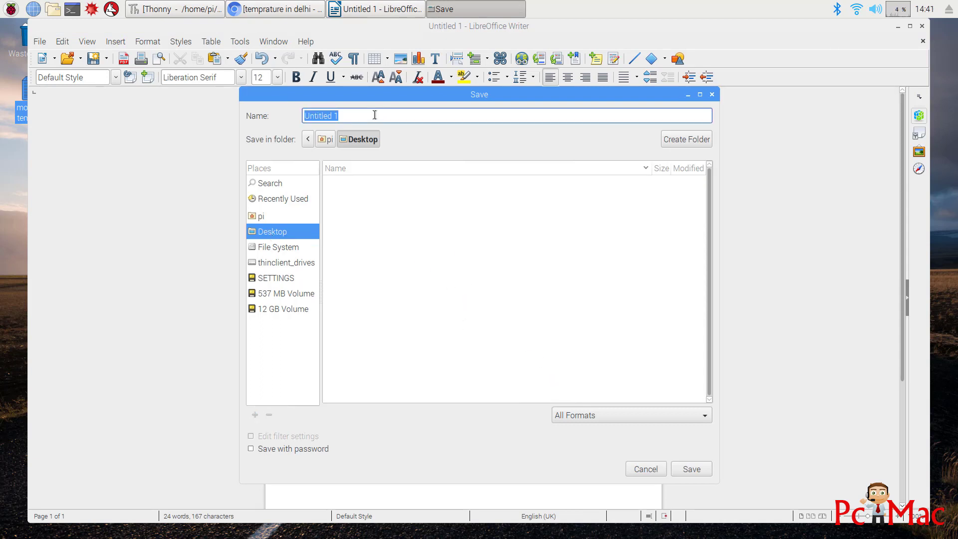
pyautogui.write('Ras')
pyautogui.write('p-1')
pyautogui.click(691, 469)
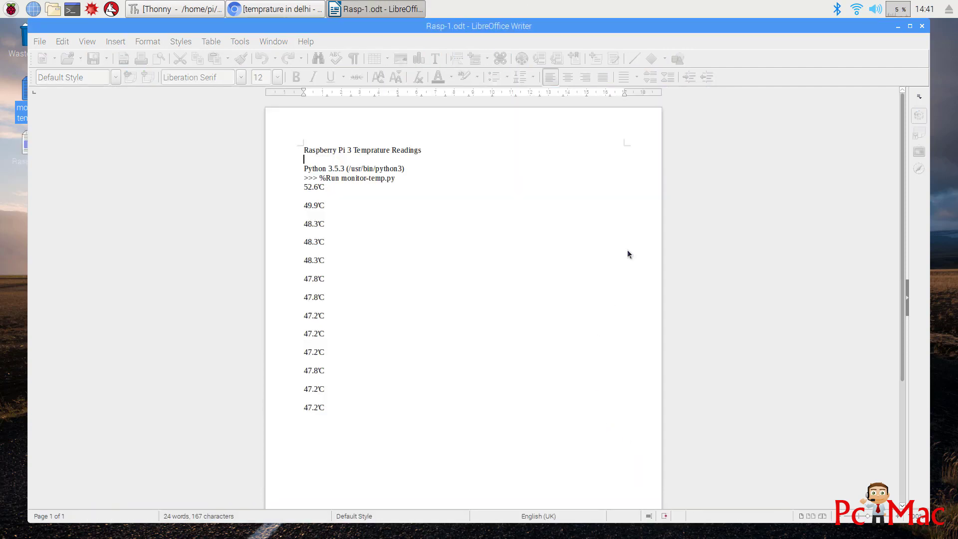
pyautogui.click(923, 27)
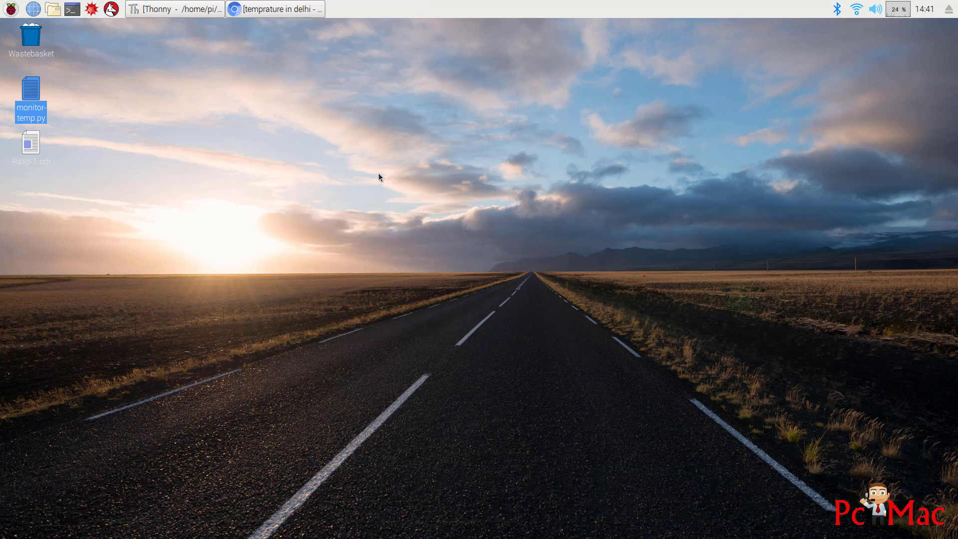